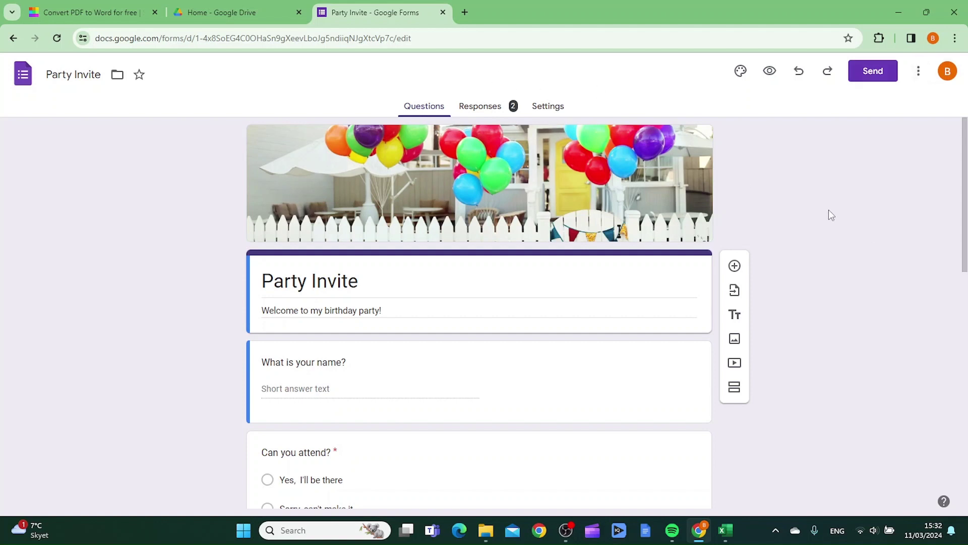
Look over the response summary, then return to the form's questions.
click(492, 106)
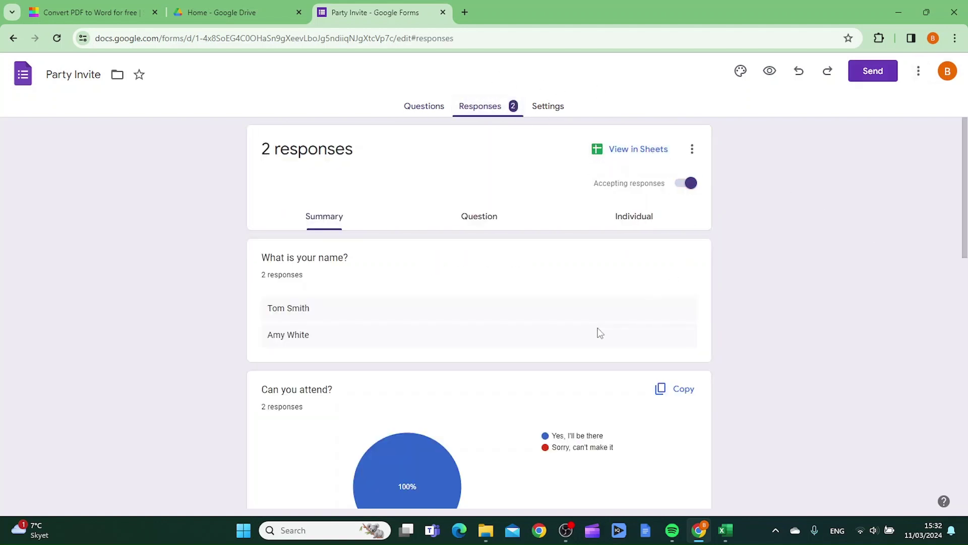
scroll(599, 332, down, 4)
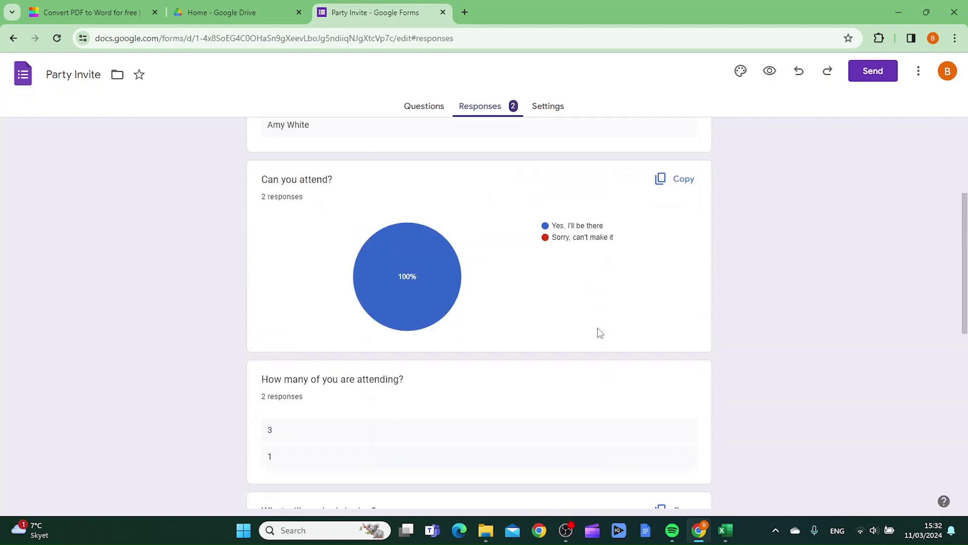
scroll(599, 331, up, 4)
click(423, 108)
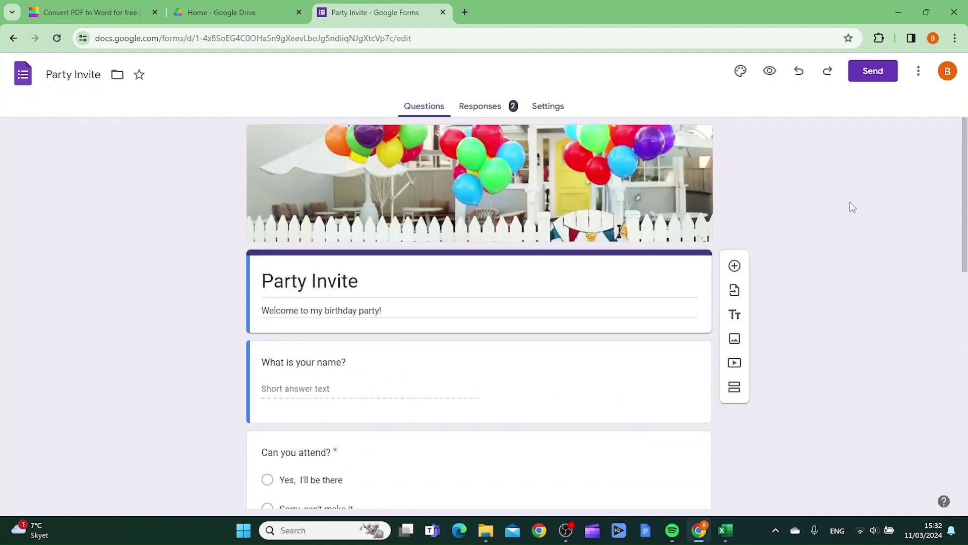
Print the questions to PDF in Downloads, named 'Party Invite - yt video'.
click(918, 76)
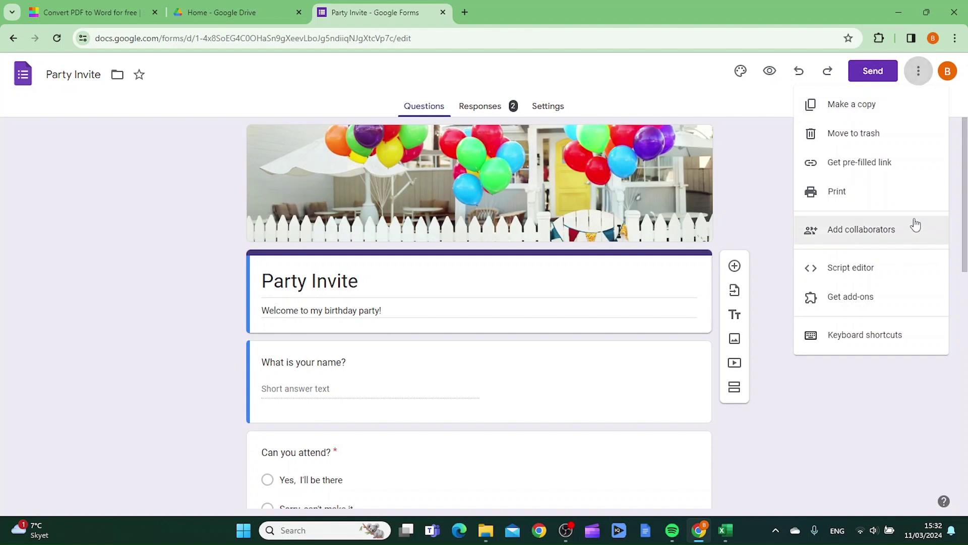
click(856, 198)
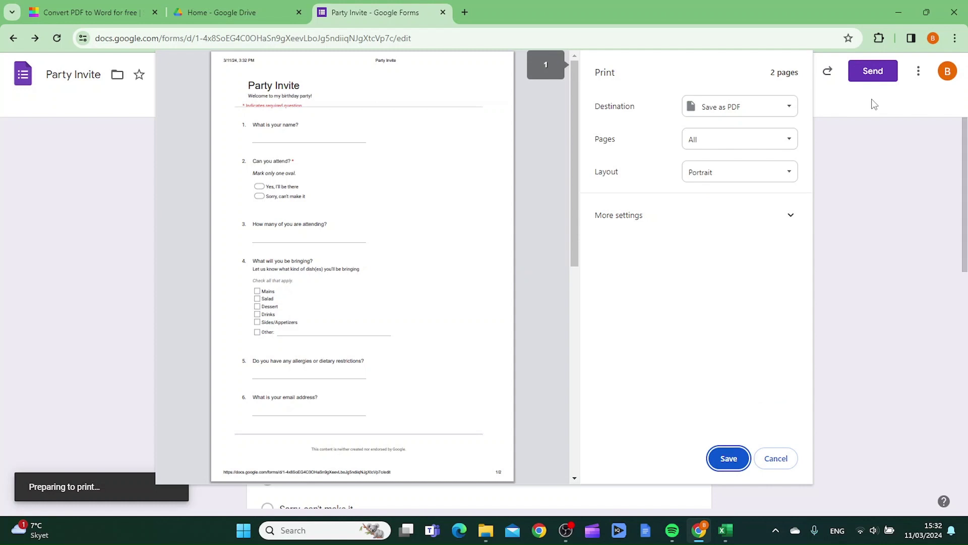
click(789, 107)
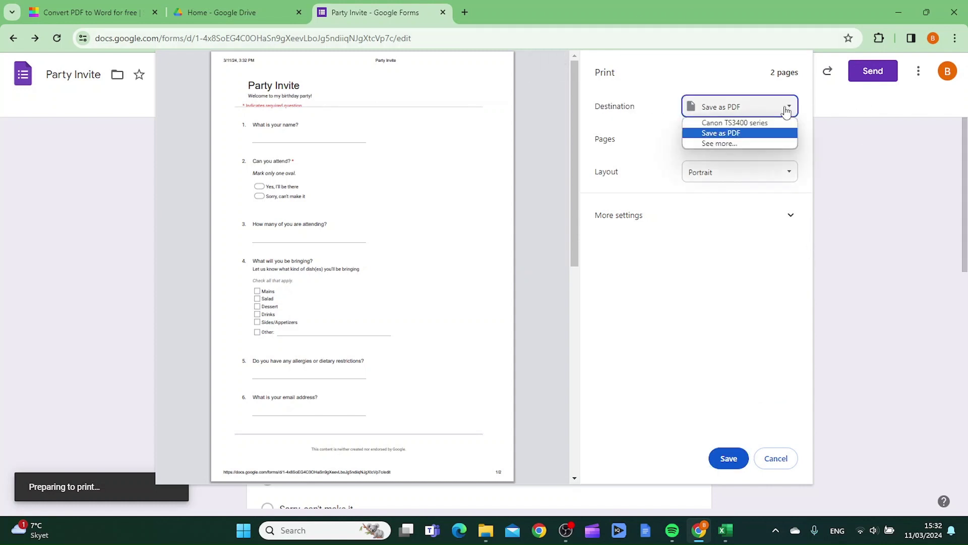
click(784, 133)
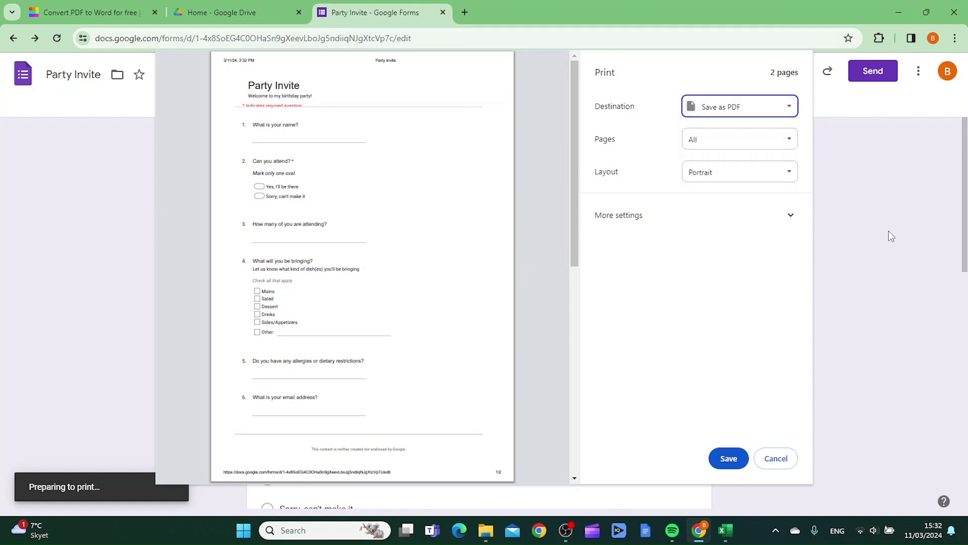
click(730, 460)
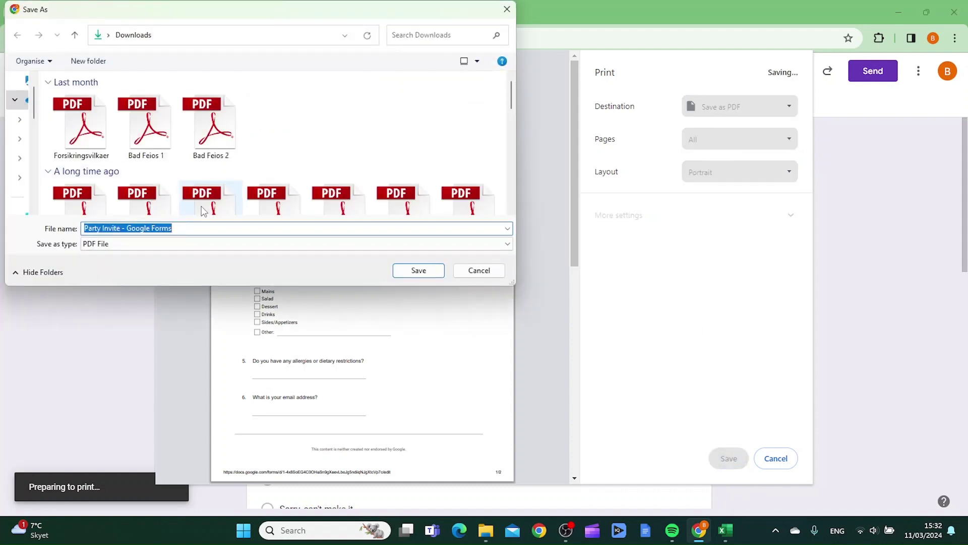
drag(183, 228, 127, 228)
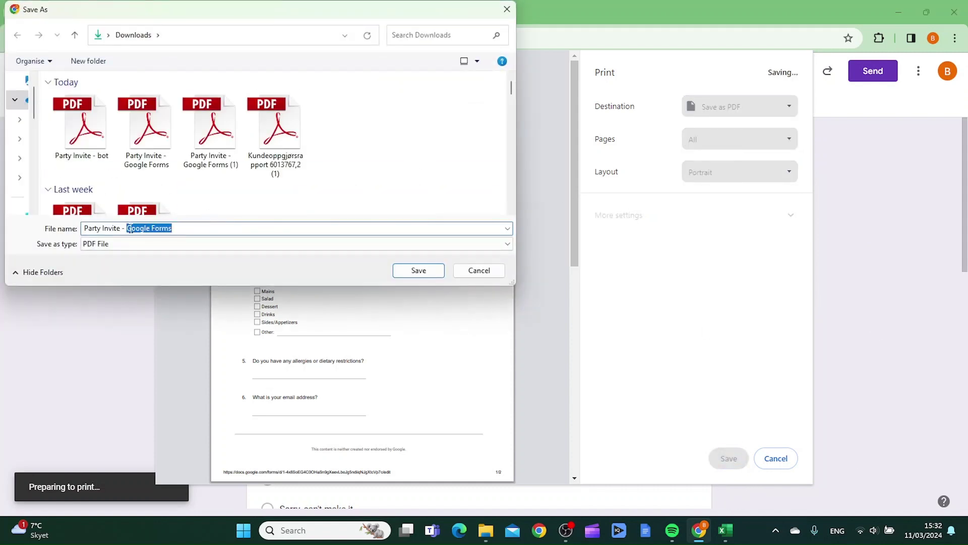
text(yt video)
click(418, 270)
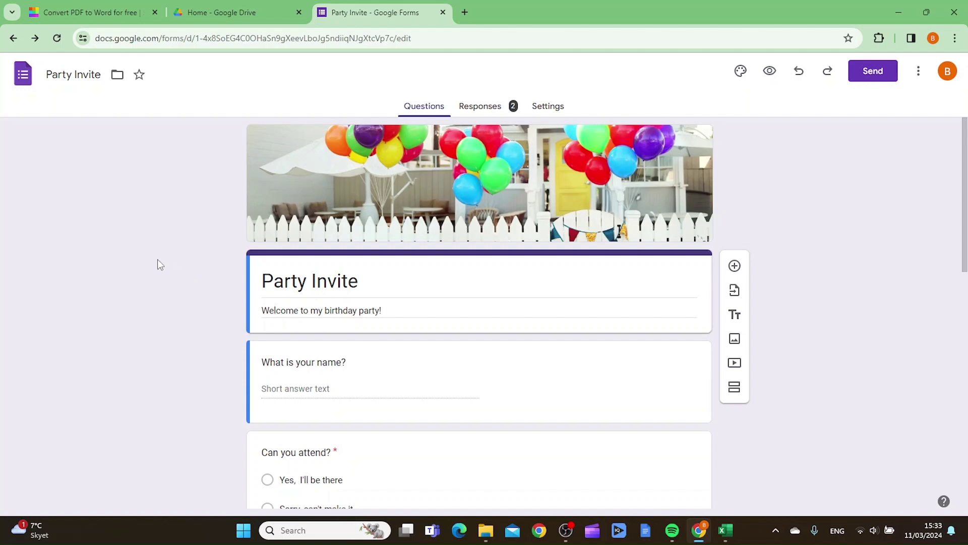
Switch to the Home - Google Drive browser tab.
click(244, 10)
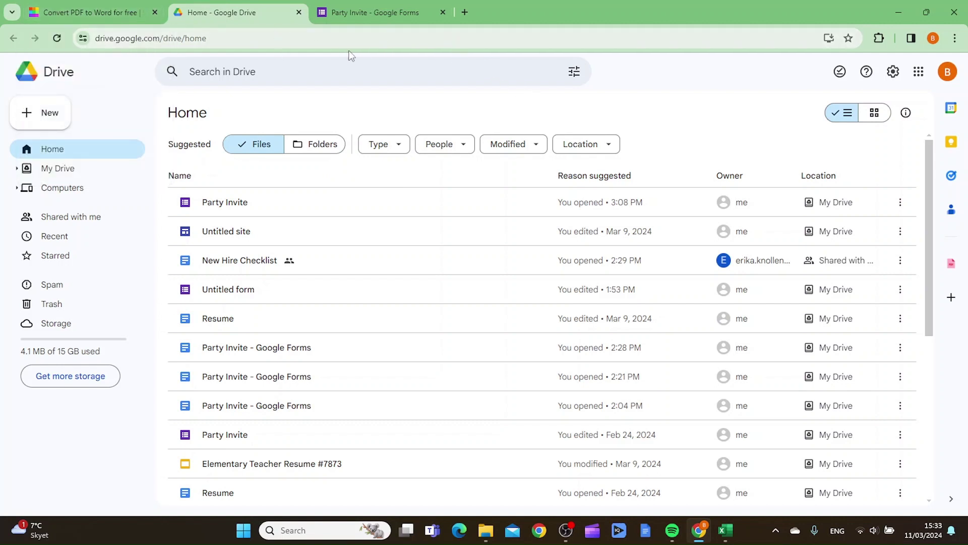
Upload 'Party Invite - yt video.pdf' from Downloads to Smallpdf's PDF to Word converter.
click(81, 13)
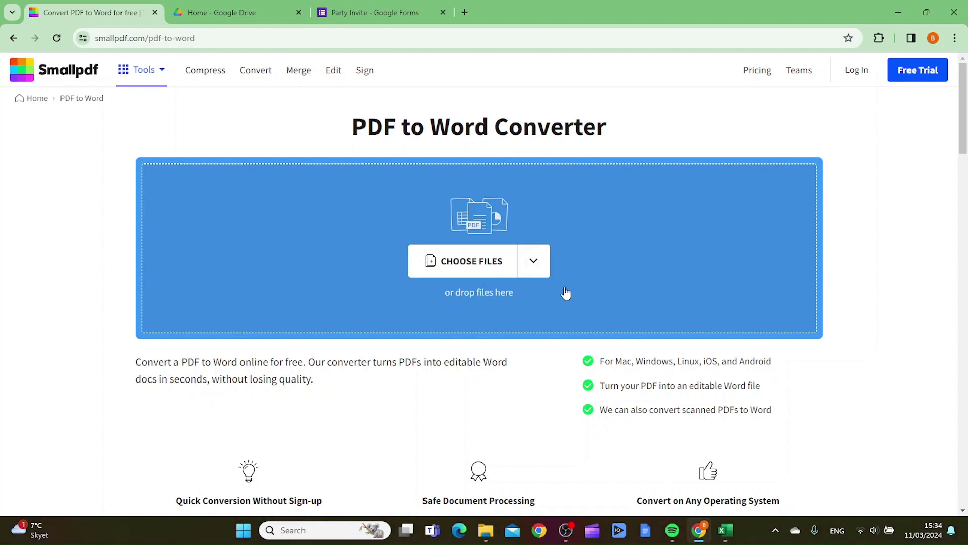
click(464, 263)
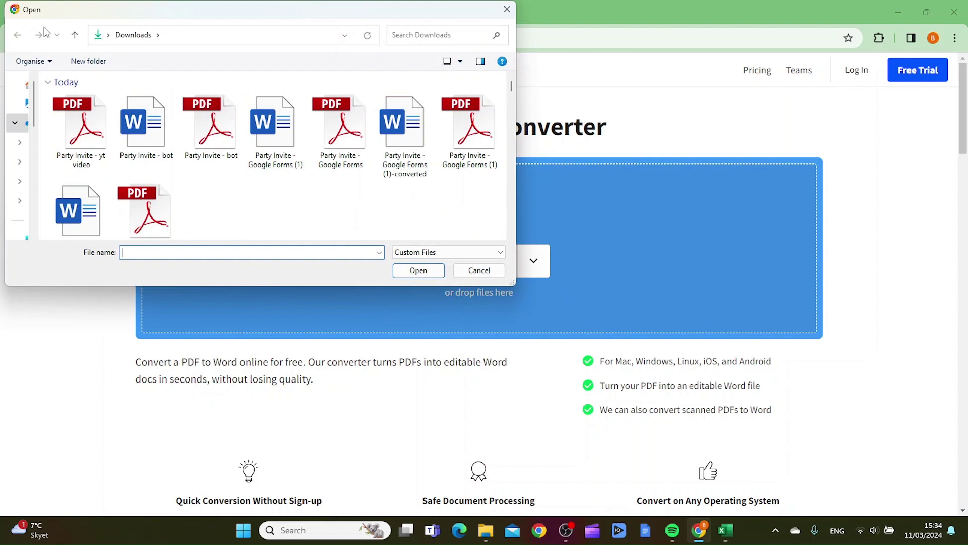
click(79, 129)
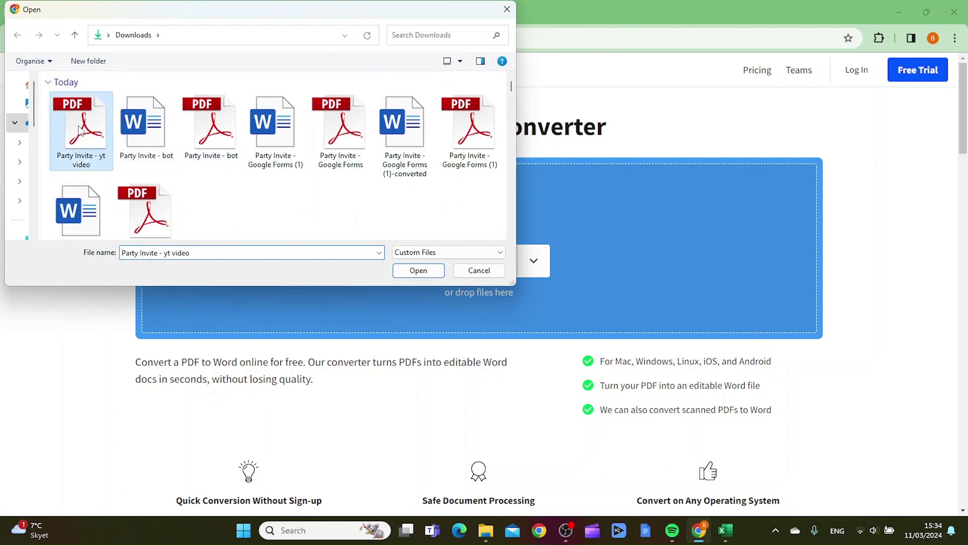
click(418, 270)
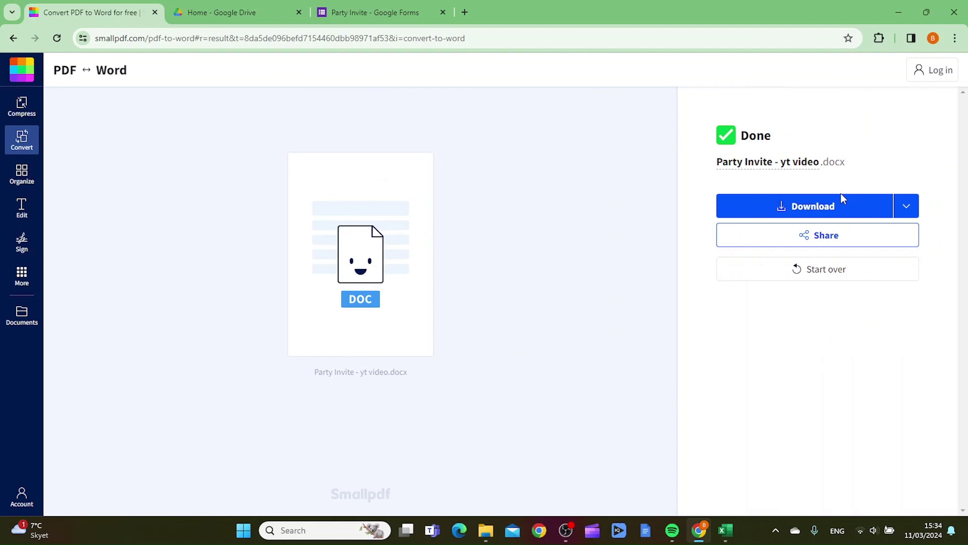
click(816, 207)
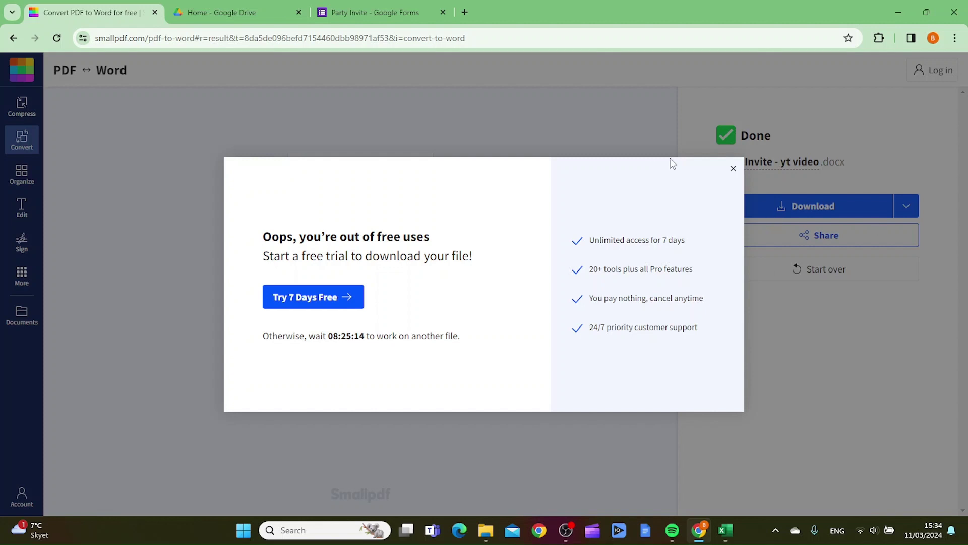
click(733, 168)
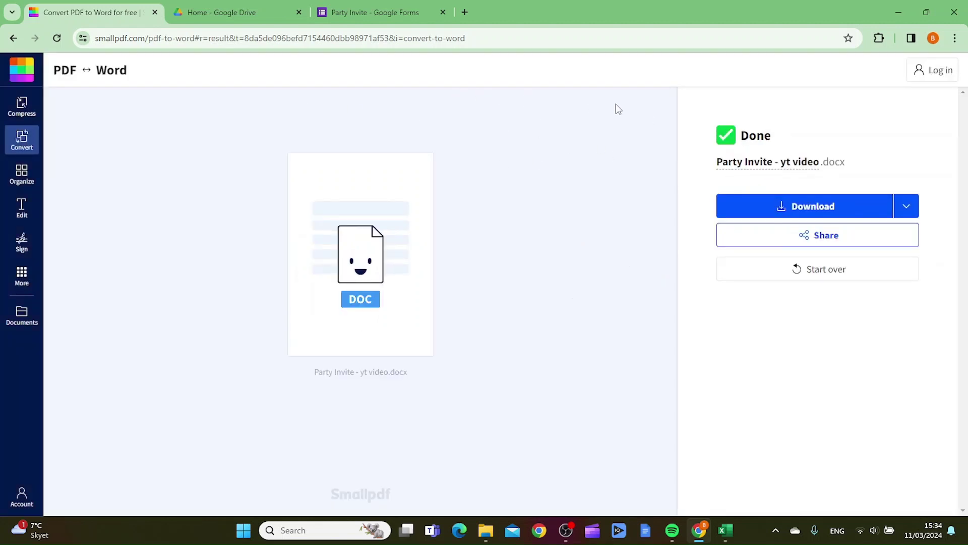
Upload the 'Party Invite - bot' Word file to Google Drive.
click(228, 16)
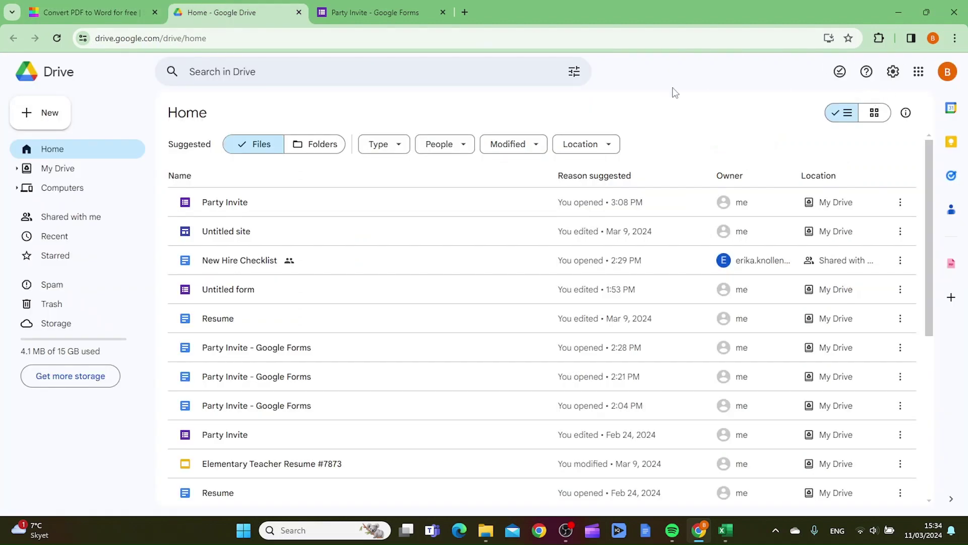
click(30, 117)
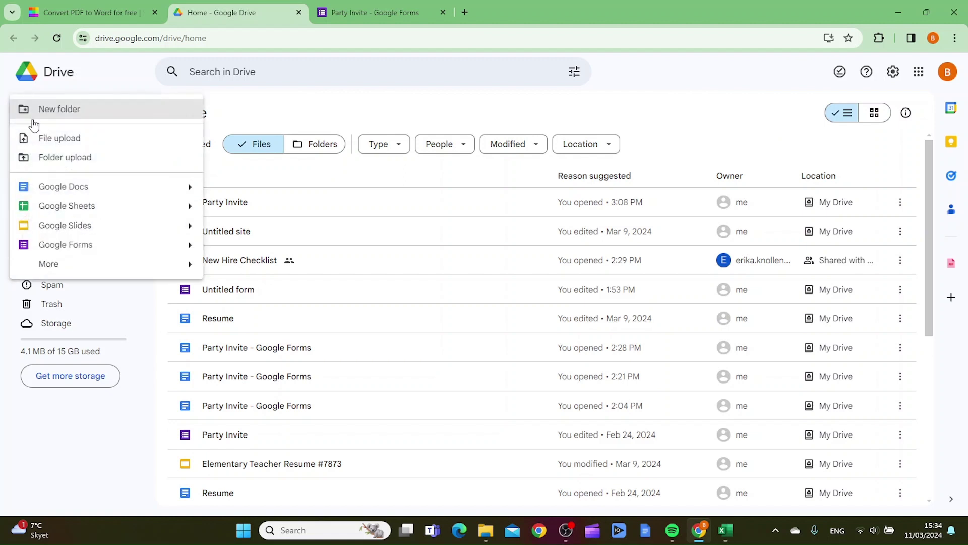
click(66, 141)
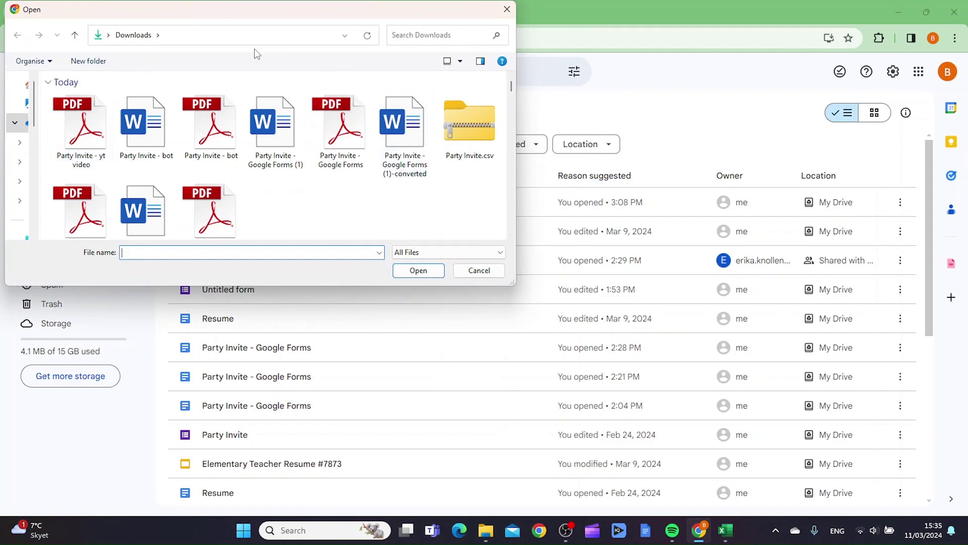
click(140, 133)
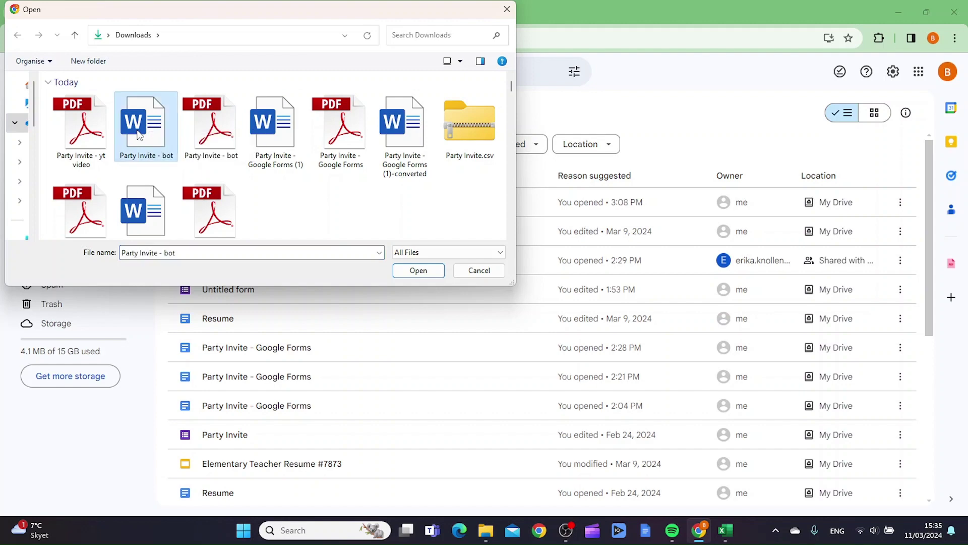
click(418, 271)
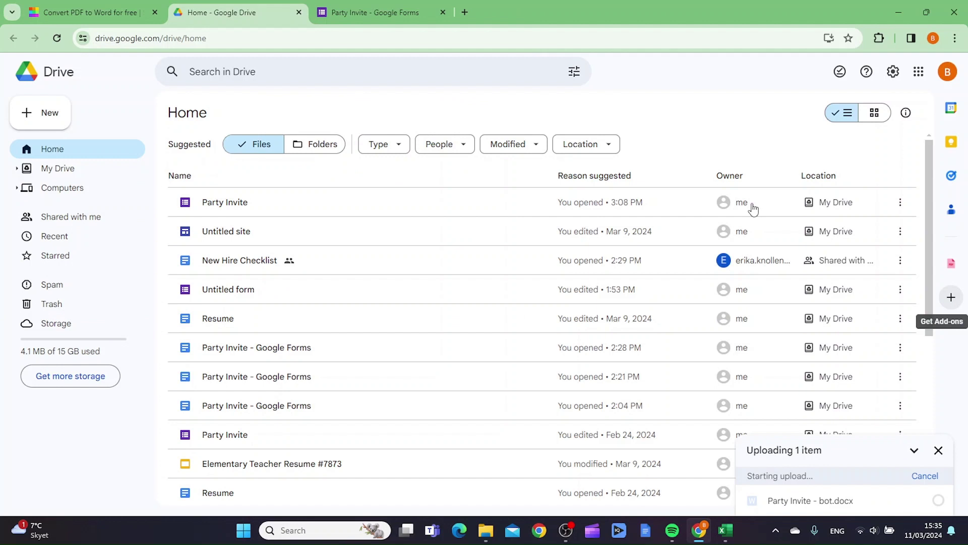
Reload Drive and open 'Party Invite - bot.docx' with Google Docs.
click(360, 44)
key(Return)
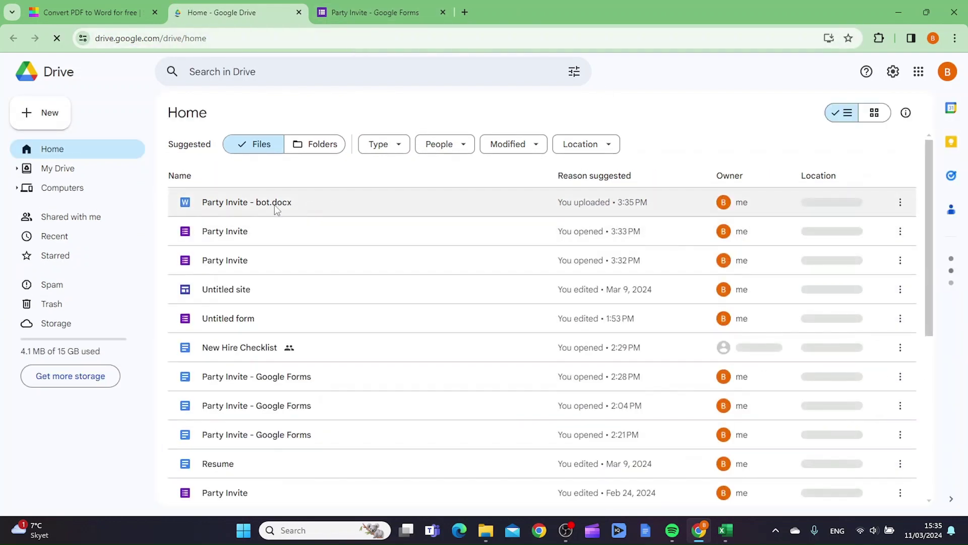
click(900, 205)
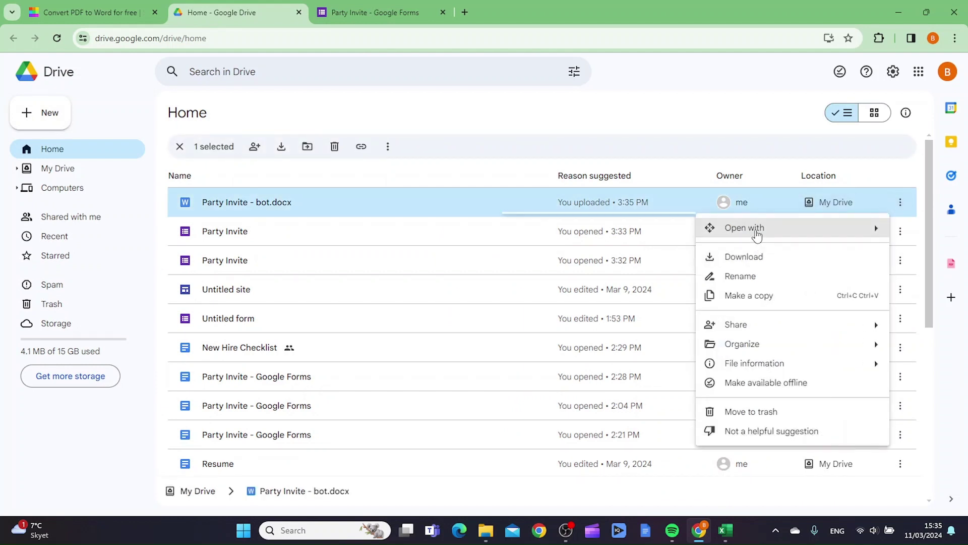
mouse_move(740, 228)
click(560, 264)
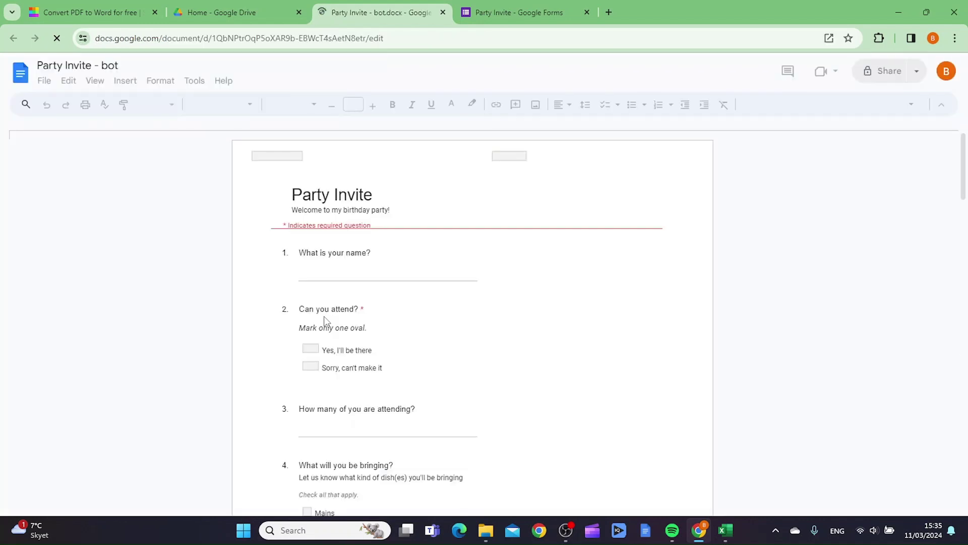
scroll(230, 296, down, 8)
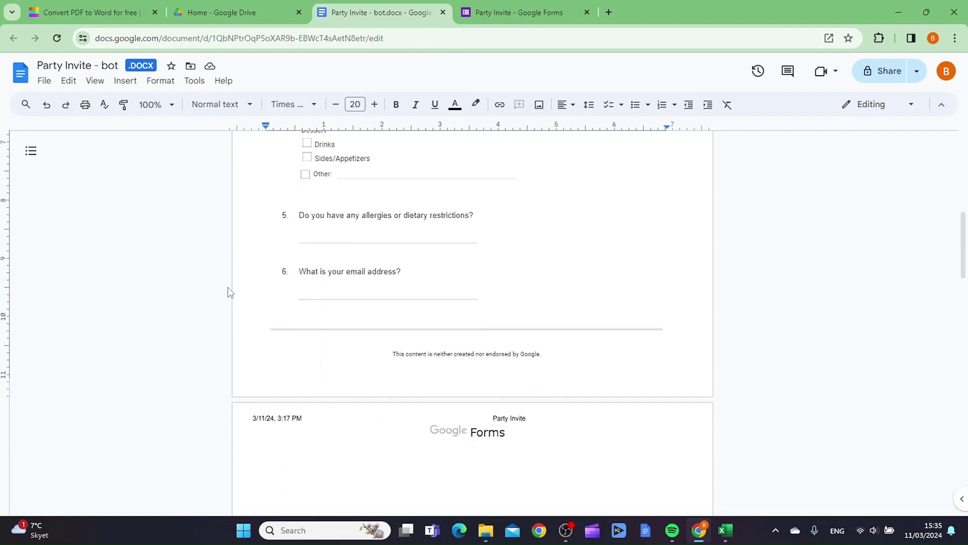
scroll(229, 292, down, 5)
scroll(226, 286, up, 13)
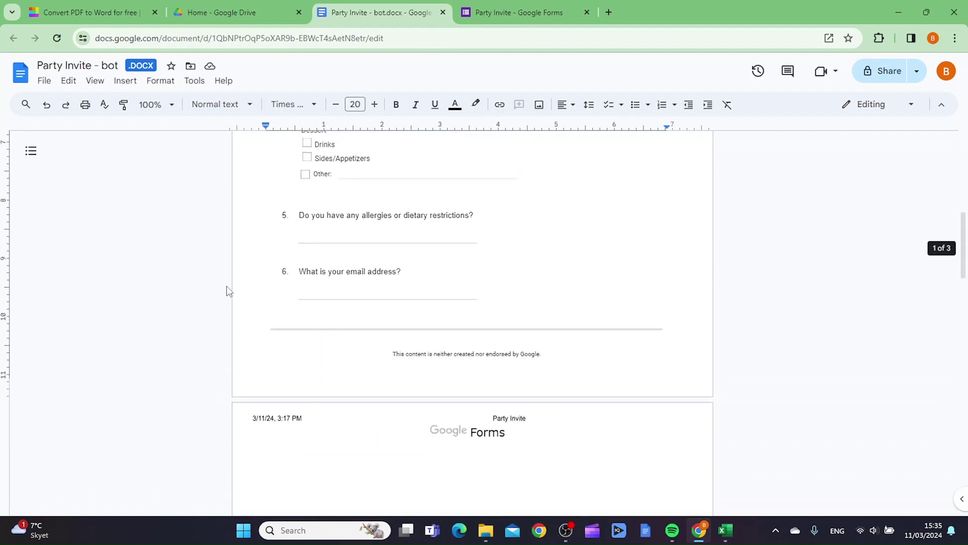